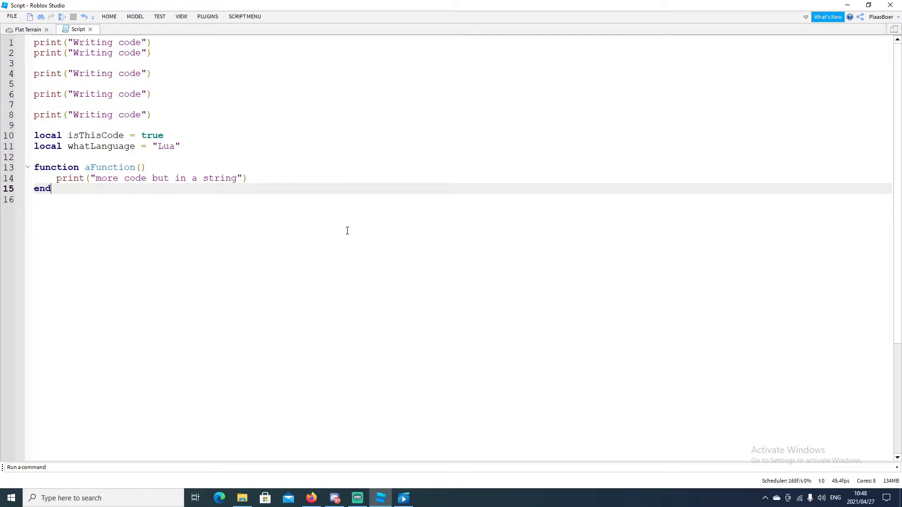
# Copy the print lines 4-8 and paste them below line 8
pyautogui.moveTo(78, 217); pyautogui.dragTo(42, 48)
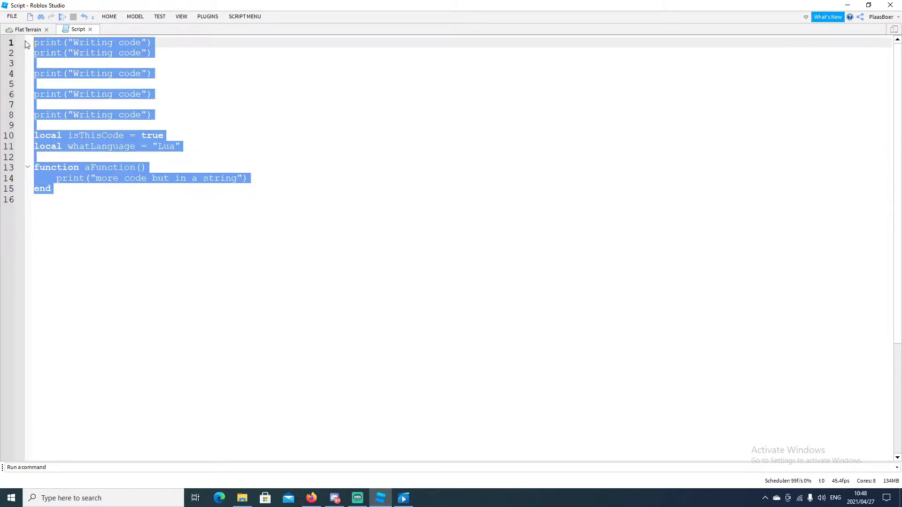
pyautogui.click(130, 90)
pyautogui.moveTo(167, 115); pyautogui.dragTo(29, 72)
pyautogui.hotkey('ctrl', 'c')
pyautogui.click(184, 115)
pyautogui.press('Return')
pyautogui.press('Return')
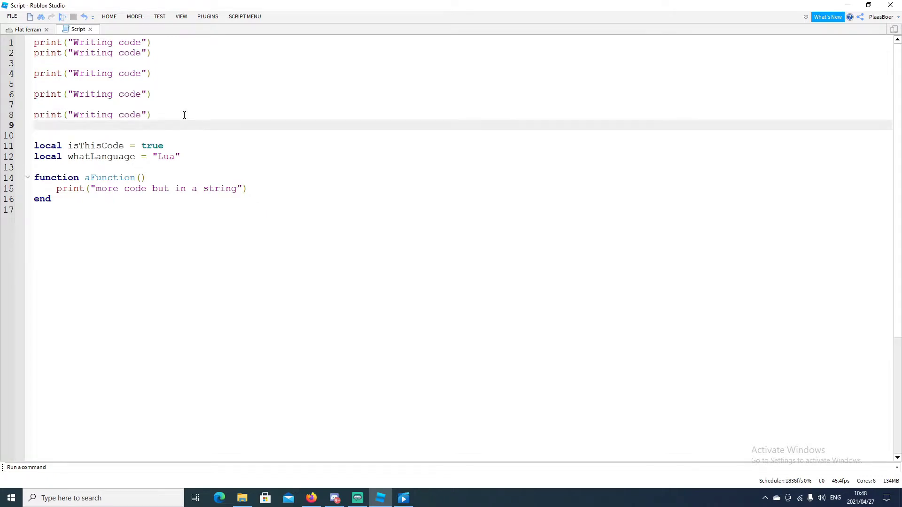
pyautogui.hotkey('ctrl', 'v')
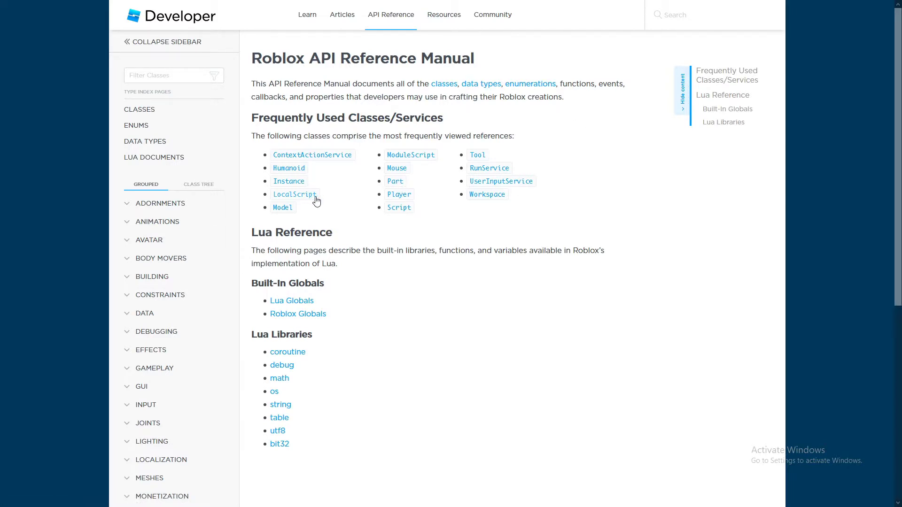
# Open the Part API reference and scroll down to its inherited BasePart functions
pyautogui.click(396, 182)
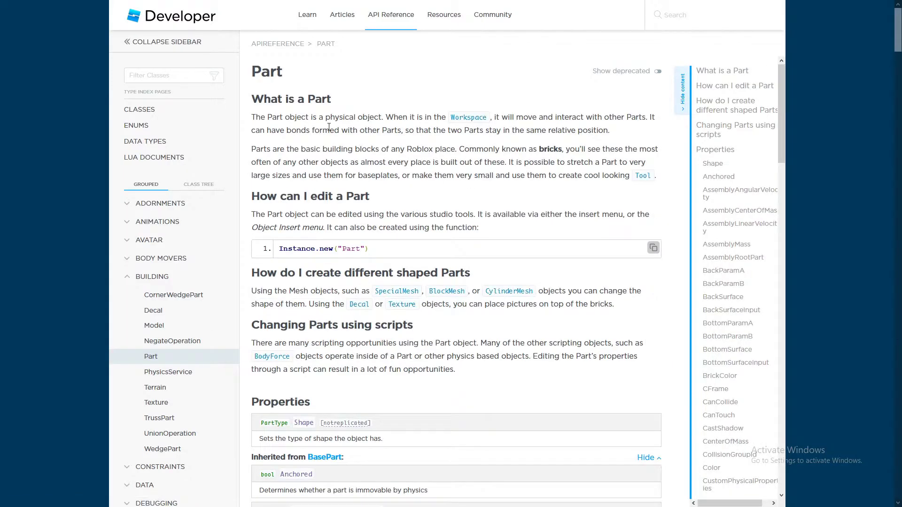
pyautogui.scroll(-5, 344, 140)
pyautogui.scroll(-5, 348, 141)
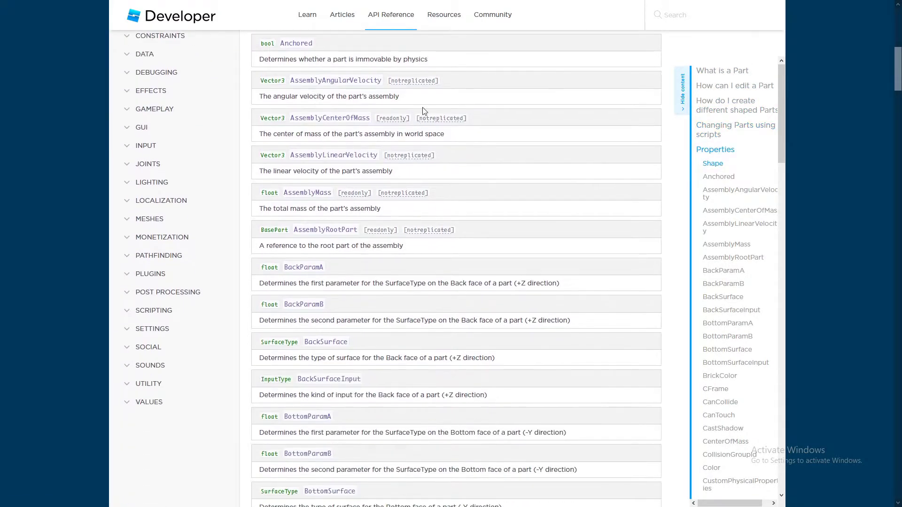
pyautogui.scroll(3, 369, 145)
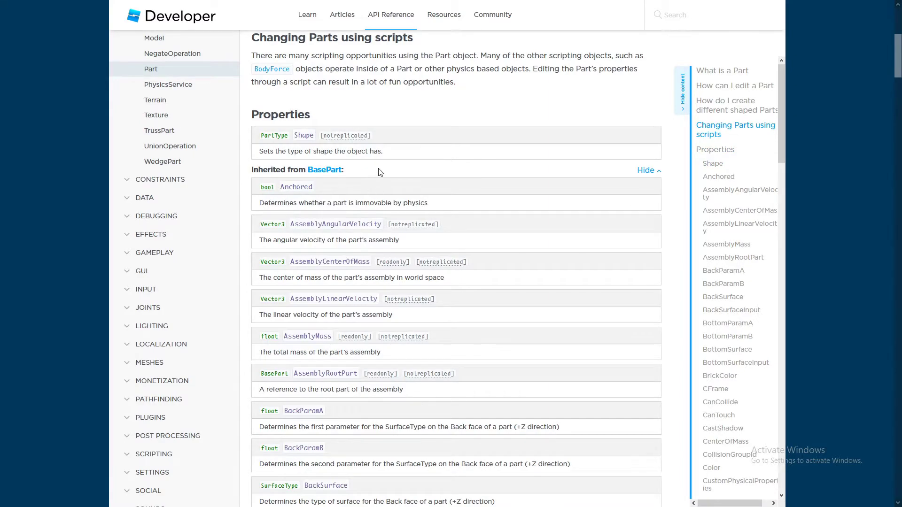
pyautogui.scroll(-5, 307, 174)
pyautogui.scroll(-20, 306, 174)
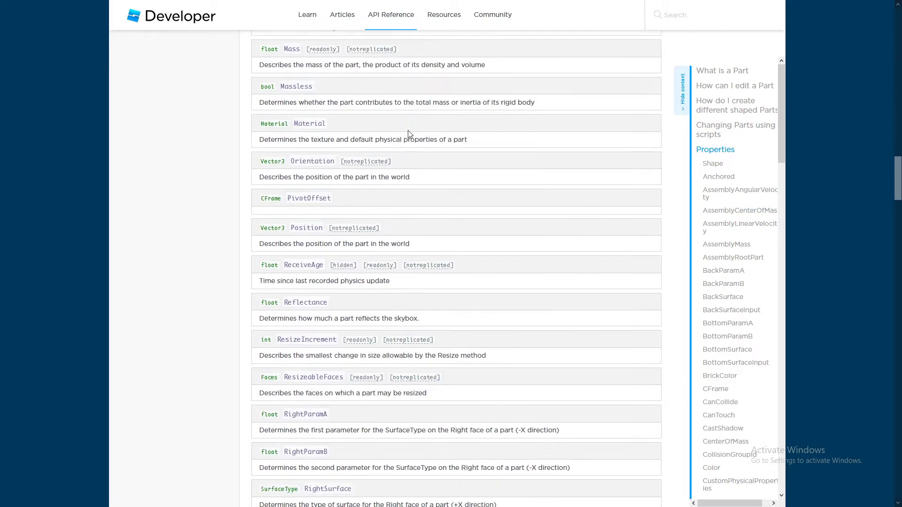
pyautogui.scroll(-10, 405, 113)
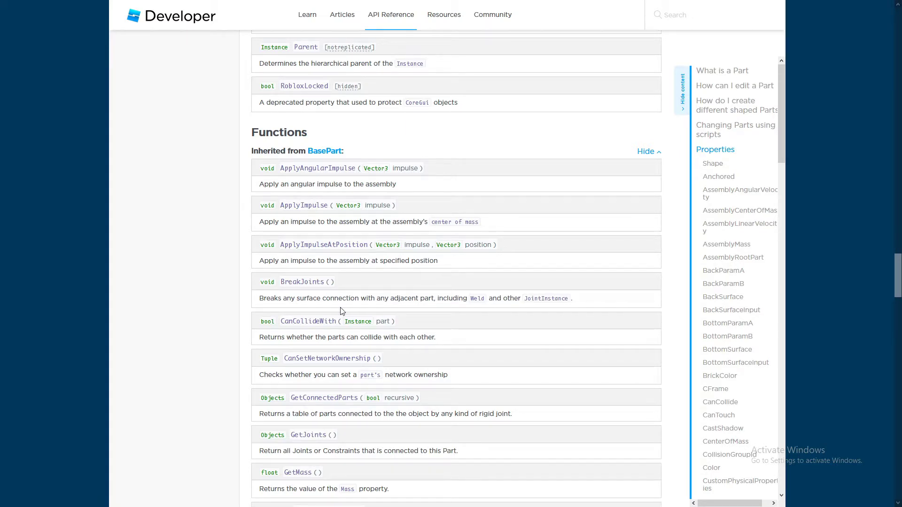
# Launch Roblox Studio by searching 'ro' from the Windows Start menu
pyautogui.press('super')
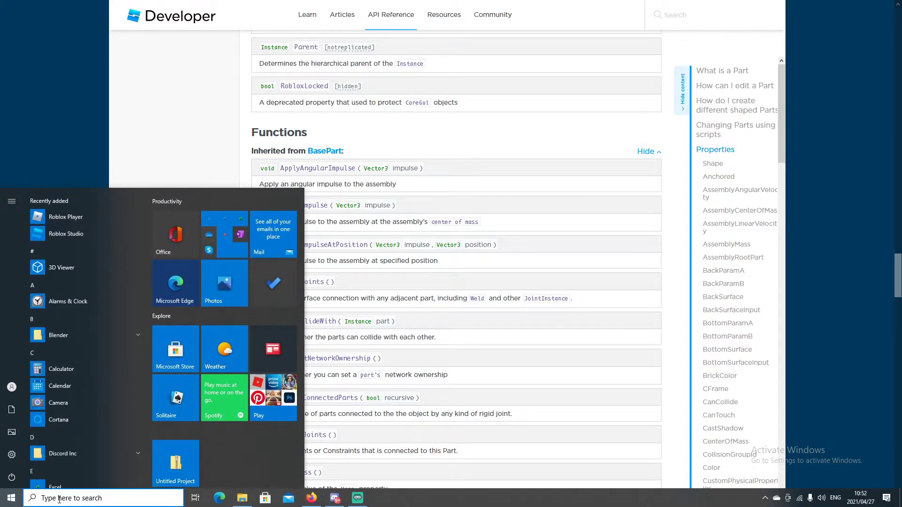
pyautogui.write('ro')
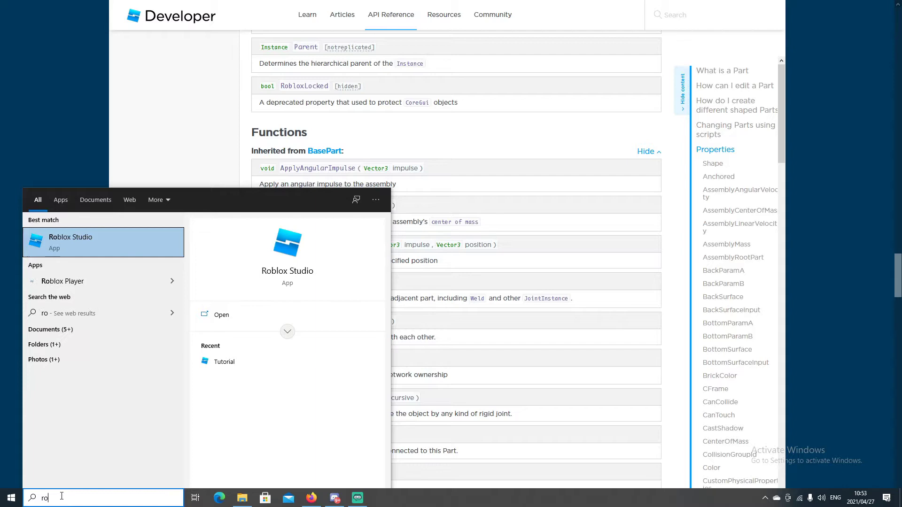
pyautogui.click(74, 235)
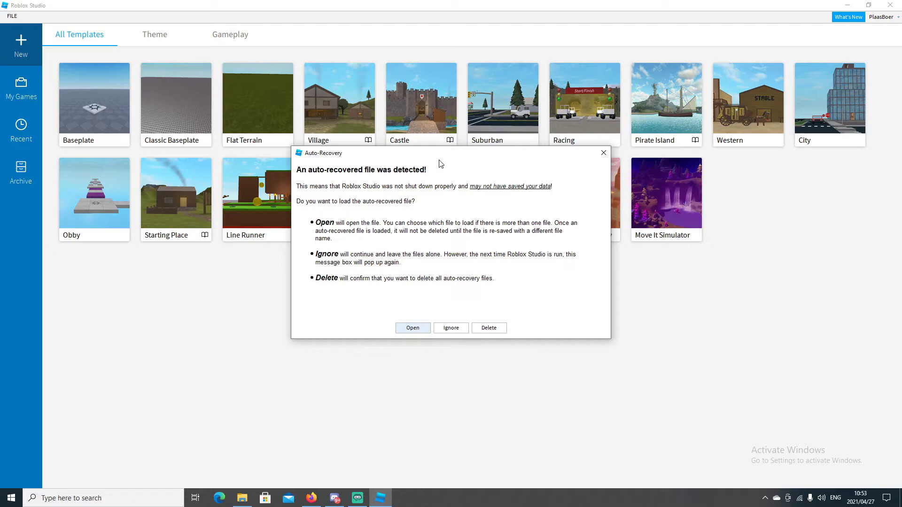
# Dismiss the auto-recovery prompt and create a new place from the Flat Terrain template
pyautogui.click(604, 153)
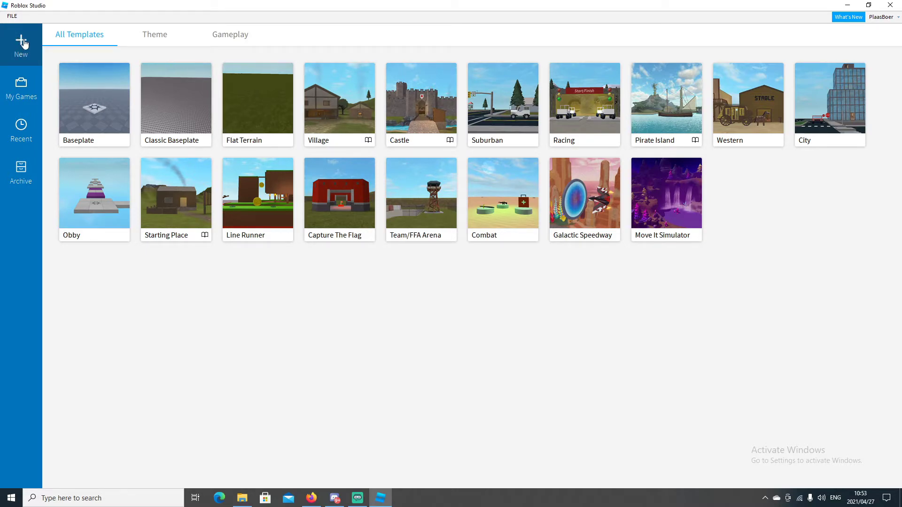
pyautogui.click(259, 98)
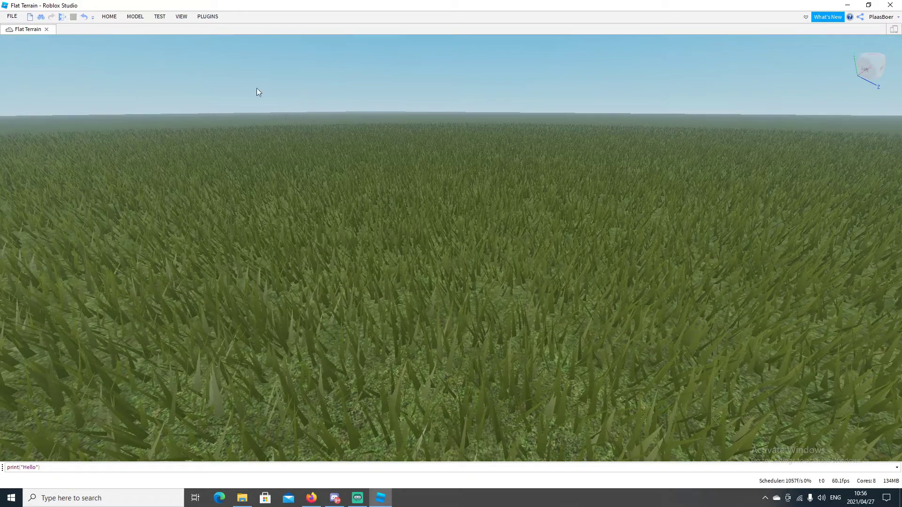
# Show the Explorer and Properties panels from the View tab
pyautogui.click(182, 16)
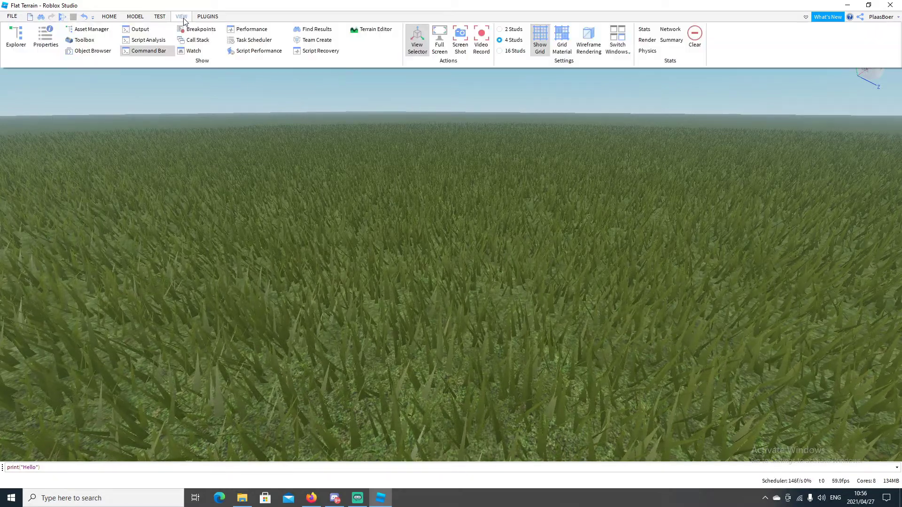
pyautogui.click(16, 38)
pyautogui.click(48, 40)
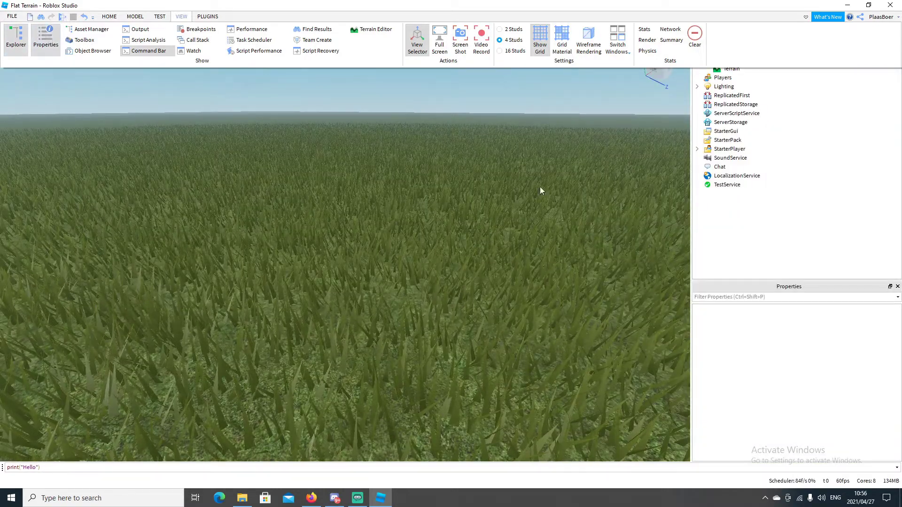
pyautogui.click(729, 238)
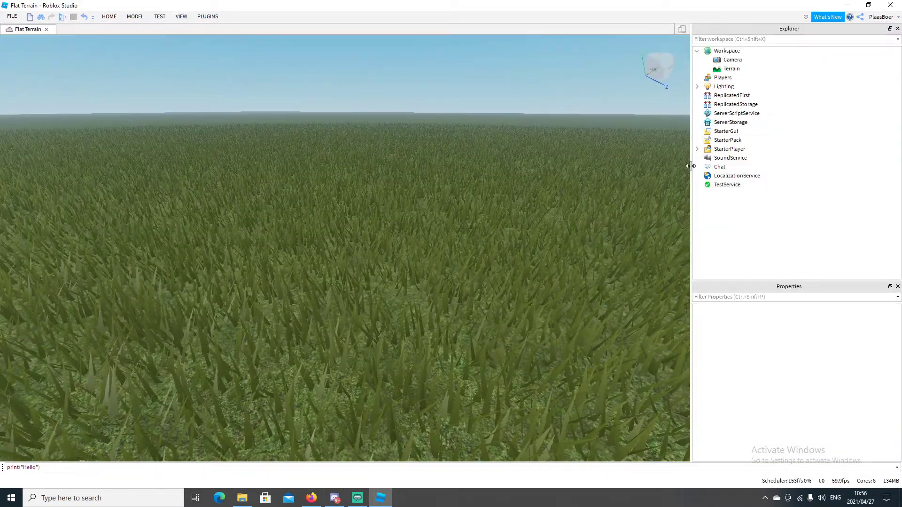
# Narrow the side panels, make Explorer slightly taller and adjust its docking
pyautogui.moveTo(690, 166); pyautogui.dragTo(660, 186)
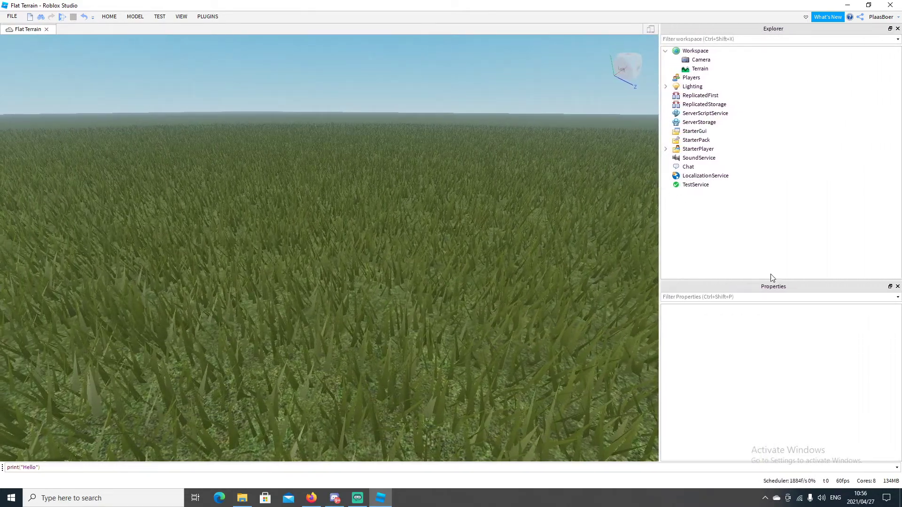
pyautogui.moveTo(778, 281)
pyautogui.mouseDown()
pyautogui.moveTo(784, 213)
pyautogui.moveTo(781, 322)
pyautogui.moveTo(777, 290)
pyautogui.mouseUp()
pyautogui.moveTo(746, 26); pyautogui.dragTo(808, 295)
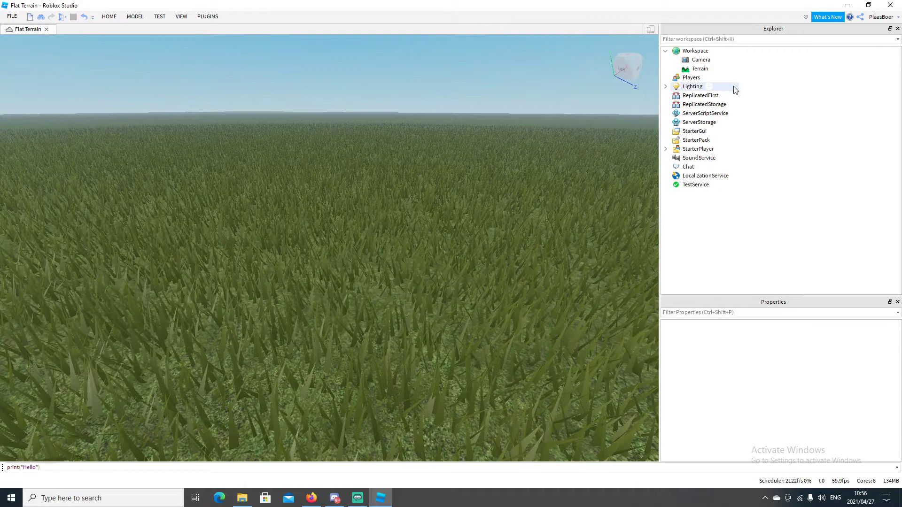
# Inspect the properties of Workspace, Camera and Terrain in Explorer
pyautogui.click(690, 51)
pyautogui.click(689, 60)
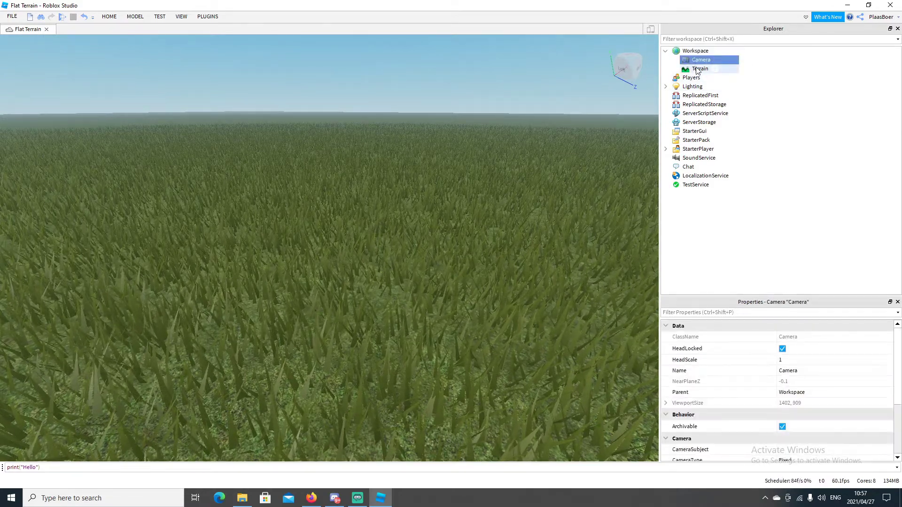
pyautogui.click(696, 69)
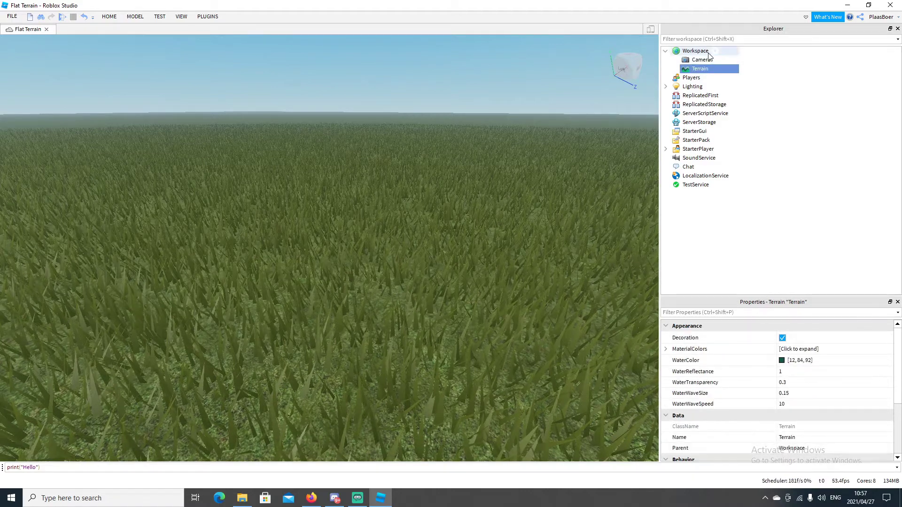
# Insert a new Part into the Workspace and select it in the viewport
pyautogui.click(711, 52)
pyautogui.click(715, 50)
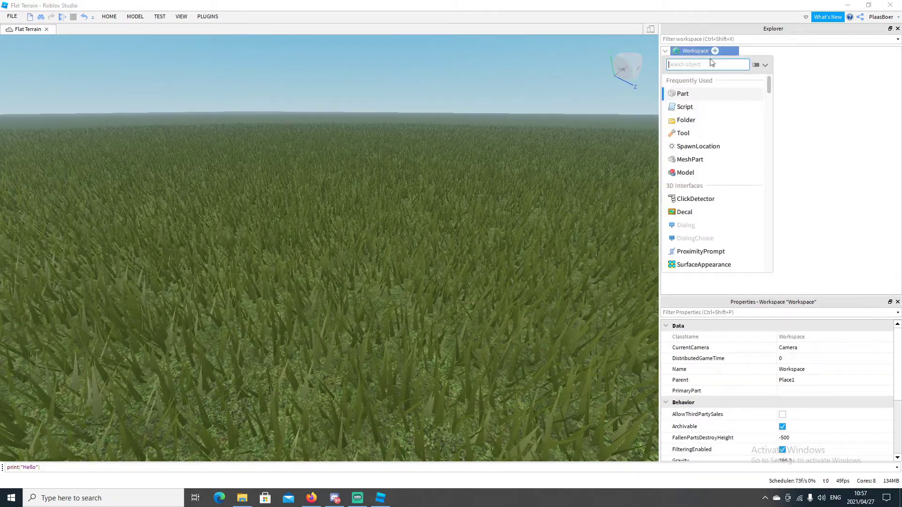
pyautogui.click(683, 94)
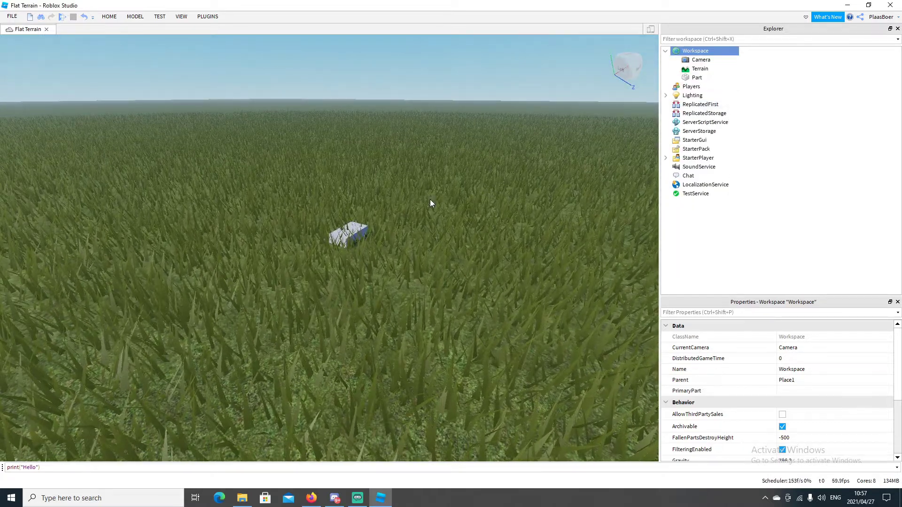
pyautogui.click(359, 231)
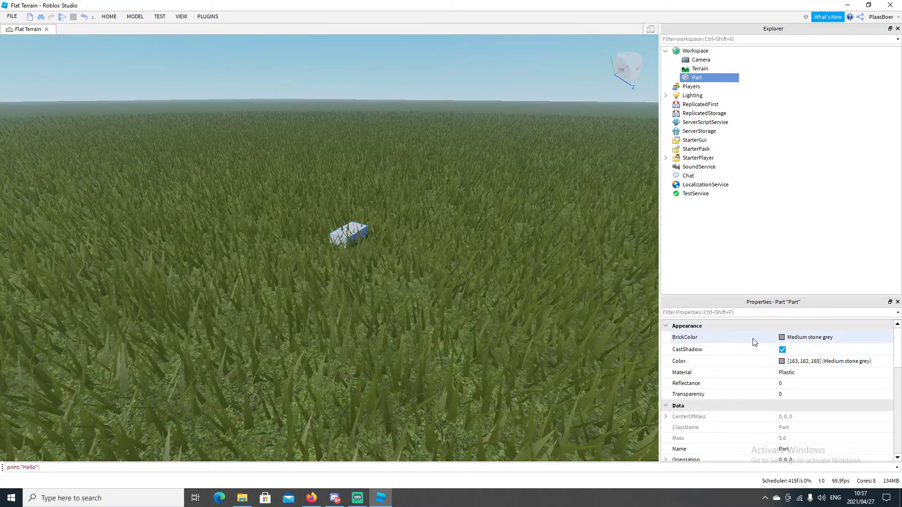
# Set the Part's BrickColor to Really red, anchor it, and show the Output panel
pyautogui.click(783, 339)
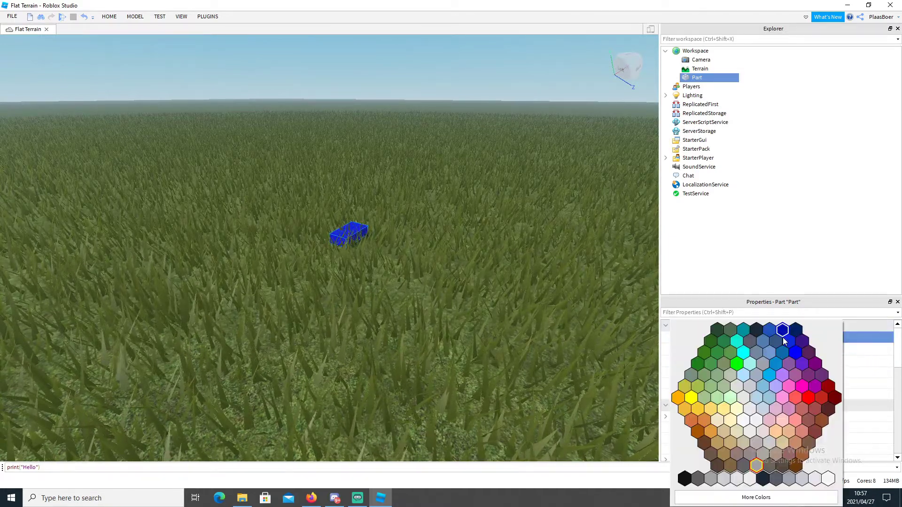
pyautogui.click(809, 399)
pyautogui.scroll(-5, 805, 360)
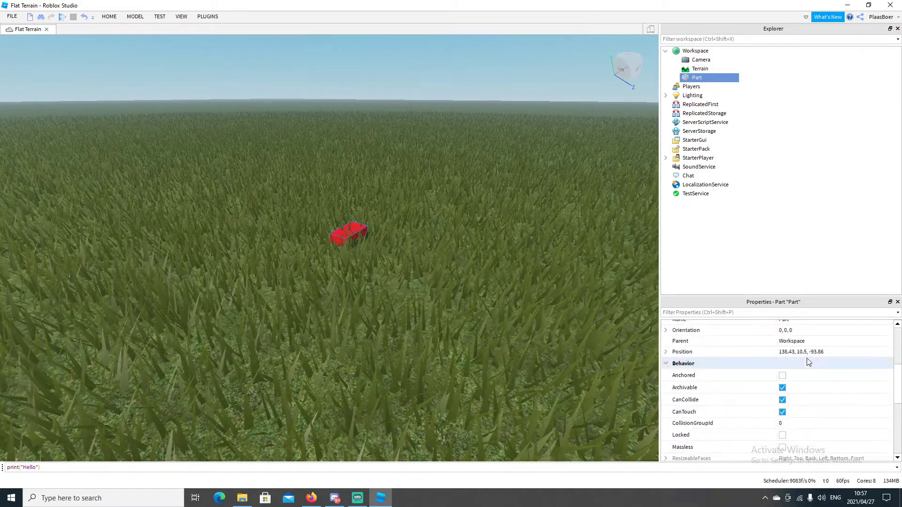
pyautogui.scroll(3, 804, 357)
pyautogui.click(798, 375)
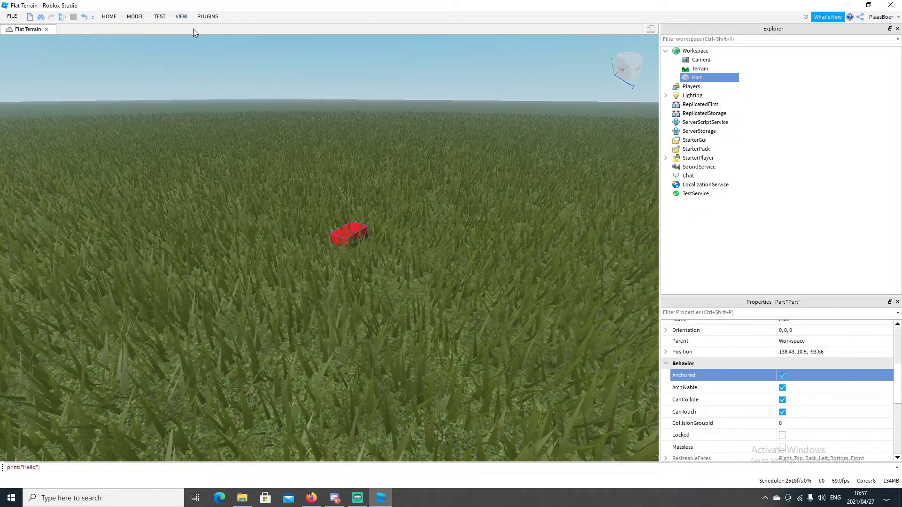
pyautogui.click(185, 18)
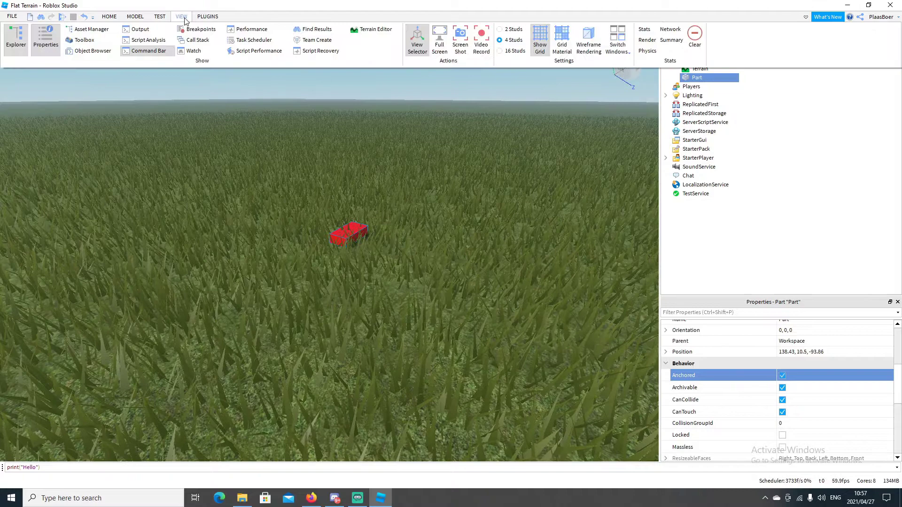
pyautogui.click(140, 29)
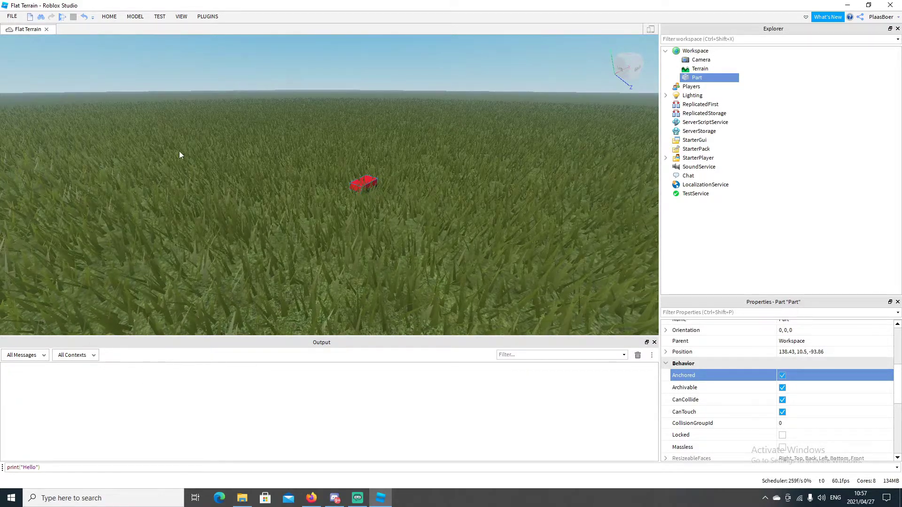
# Show the Command Bar and run print("hello") so Output prints hello
pyautogui.click(181, 16)
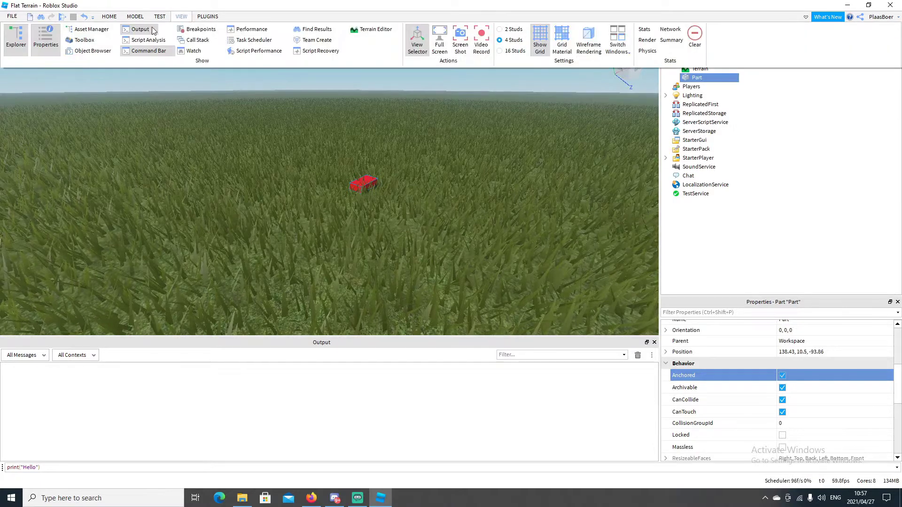
pyautogui.click(141, 52)
pyautogui.click(141, 51)
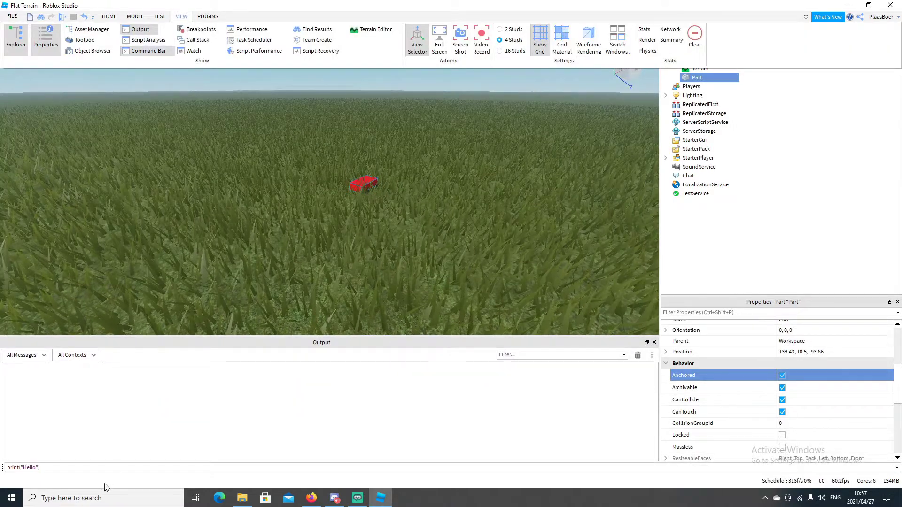
pyautogui.click(103, 468)
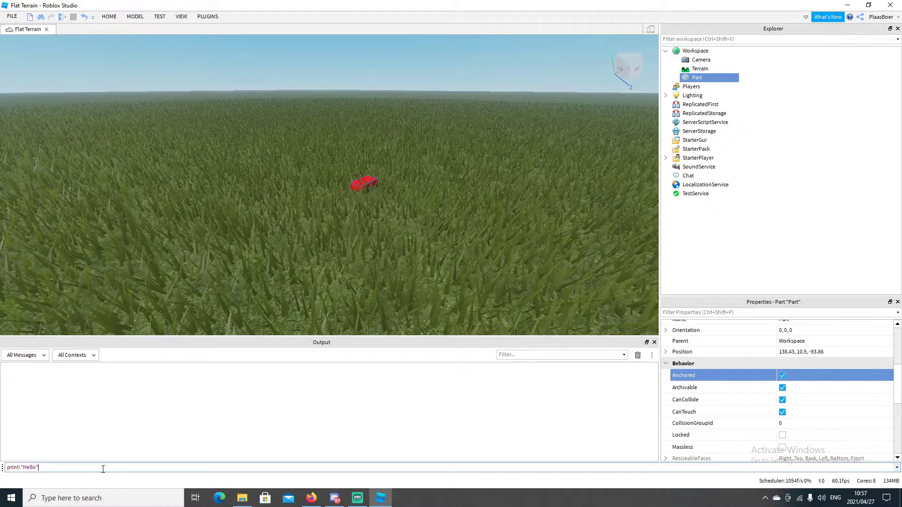
pyautogui.press('BackSpace')
pyautogui.press('BackSpace')
pyautogui.press('BackSpace')
pyautogui.press('BackSpace')
pyautogui.press('BackSpace')
pyautogui.press('BackSpace')
pyautogui.press('BackSpace')
pyautogui.press('BackSpace')
pyautogui.press('BackSpace')
pyautogui.press('BackSpace')
pyautogui.press('BackSpace')
pyautogui.press('BackSpace')
pyautogui.press('BackSpace')
pyautogui.press('BackSpace')
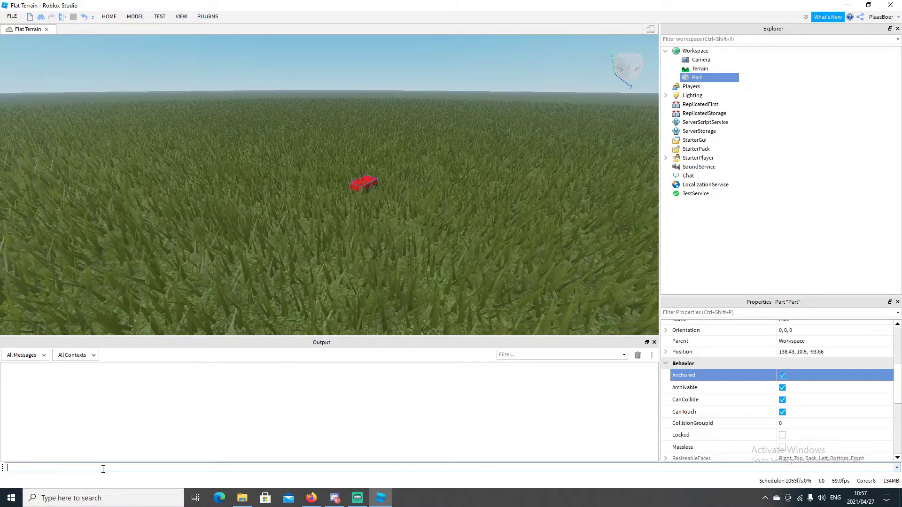
pyautogui.write('print(')
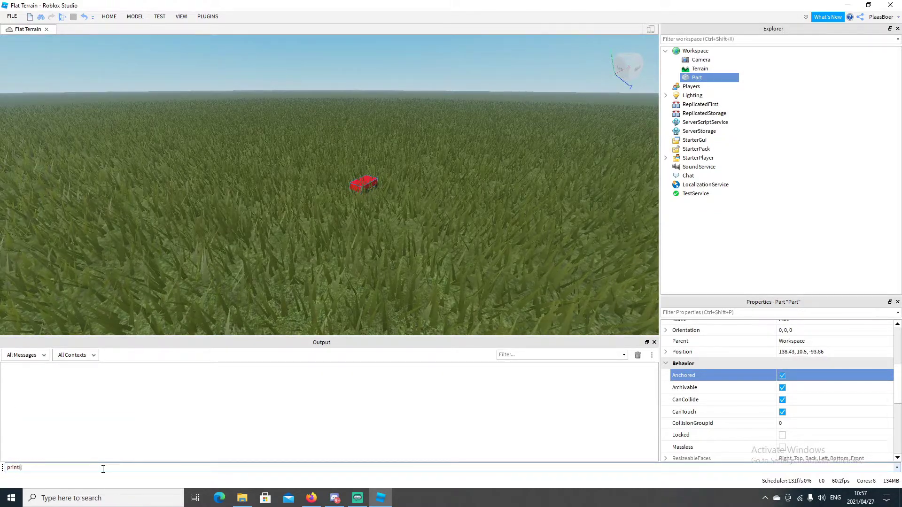
pyautogui.write('"hello3')
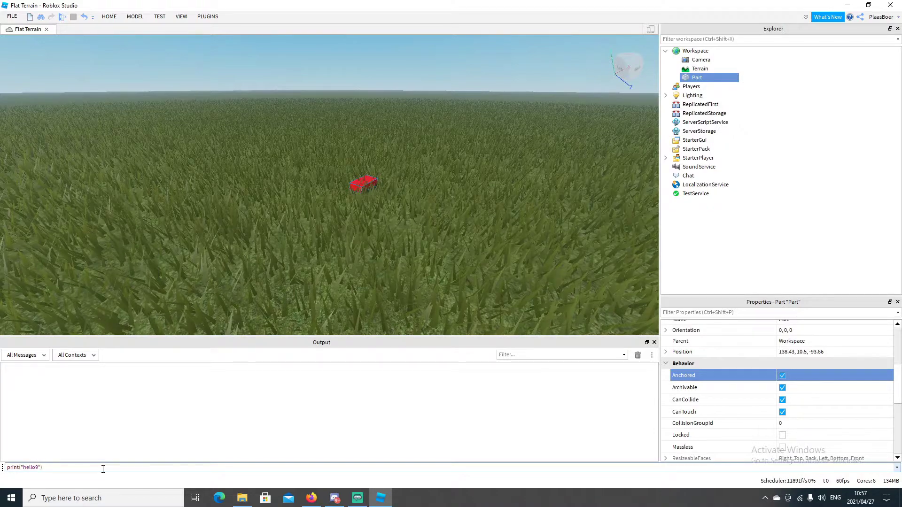
pyautogui.press('Return')
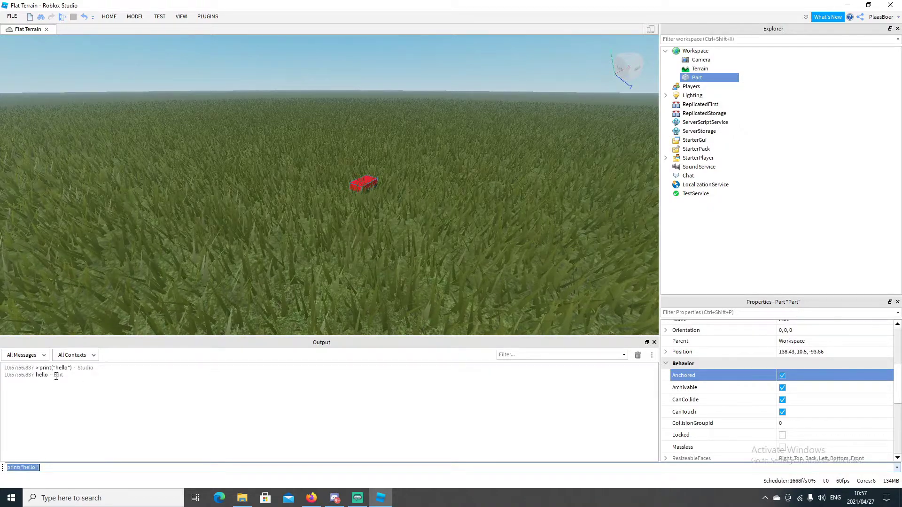
# Delete the command's closing quote and rerun it to trigger a Malformed string error
pyautogui.moveTo(42, 368); pyautogui.dragTo(61, 380)
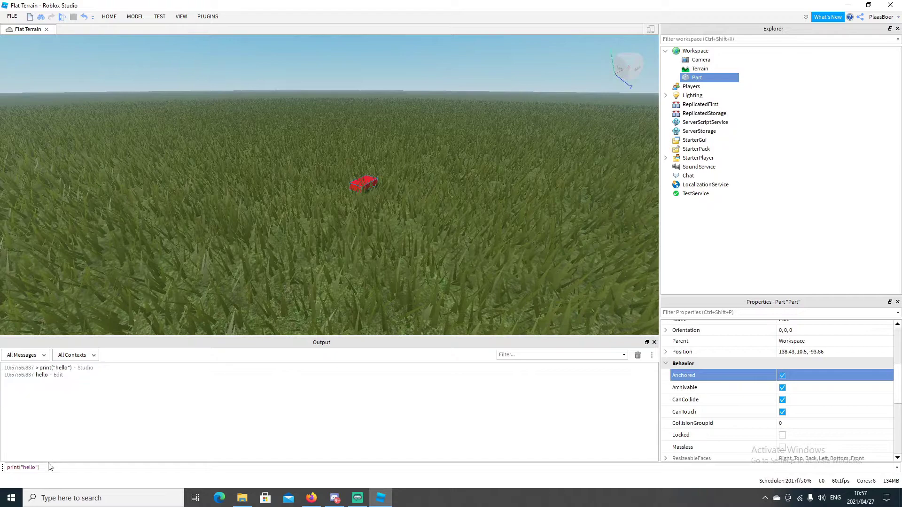
pyautogui.click(42, 467)
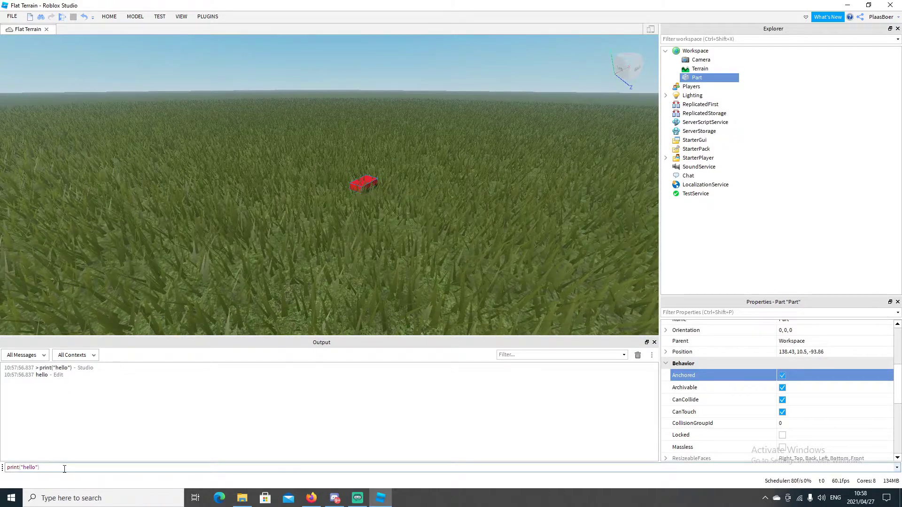
pyautogui.press('BackSpace')
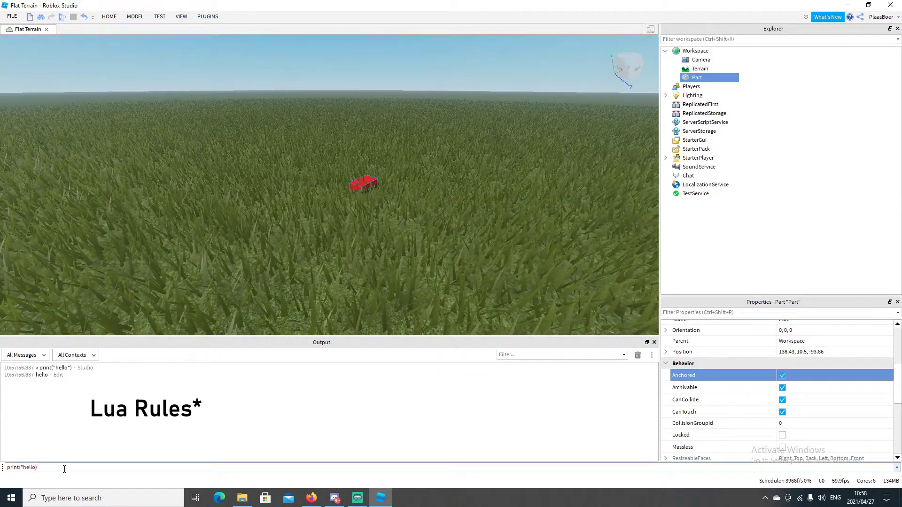
pyautogui.press('Return')
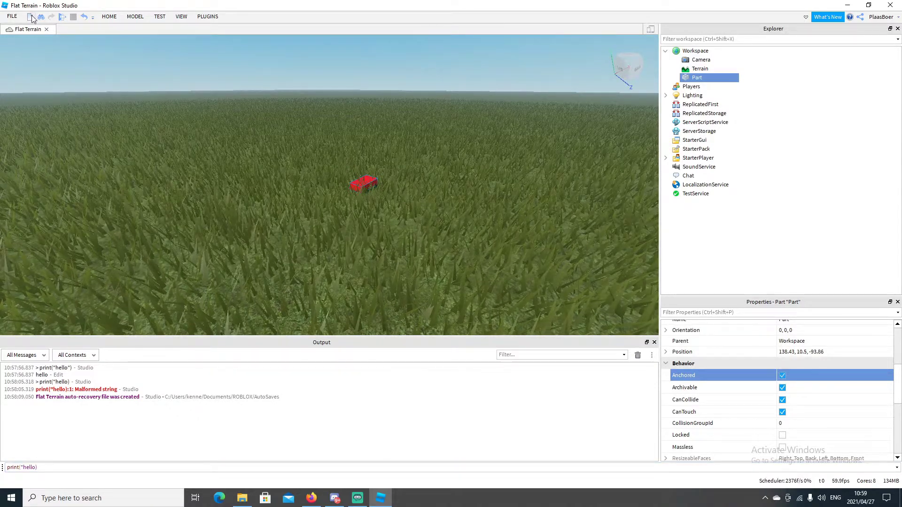
pyautogui.click(12, 16)
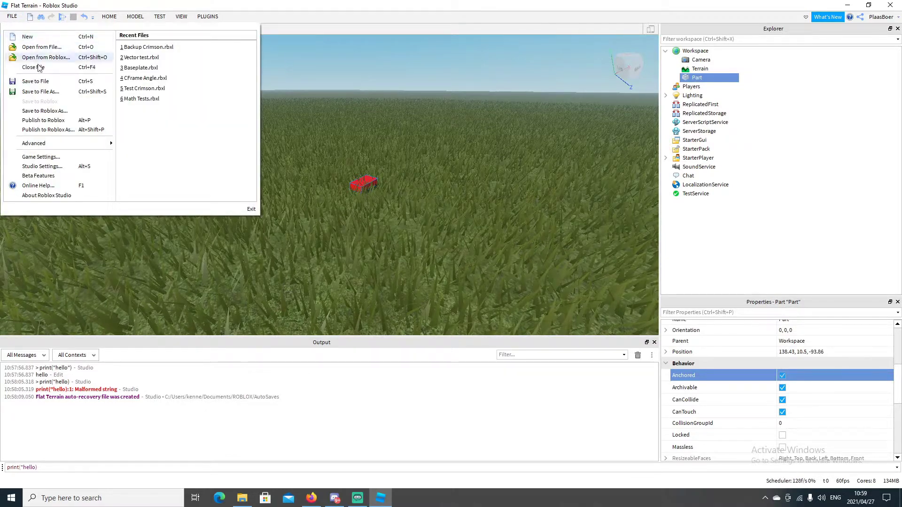
pyautogui.click(41, 92)
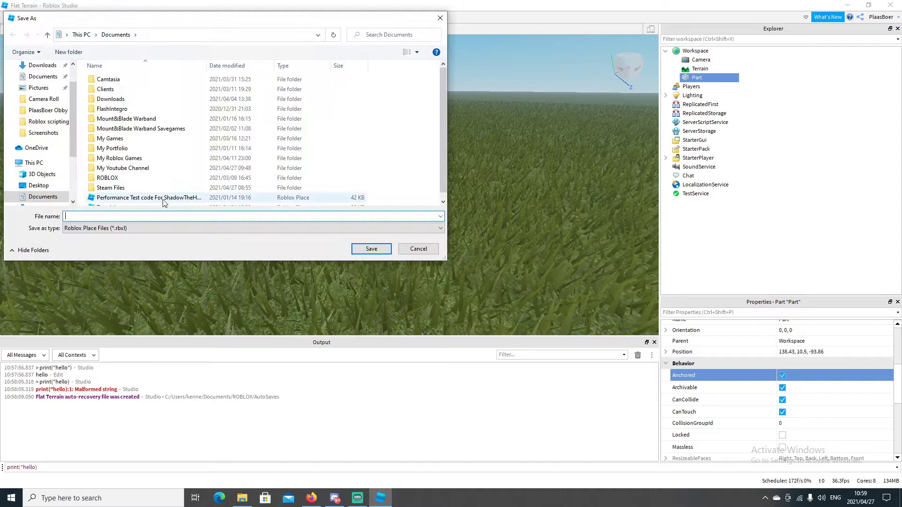
pyautogui.click(419, 248)
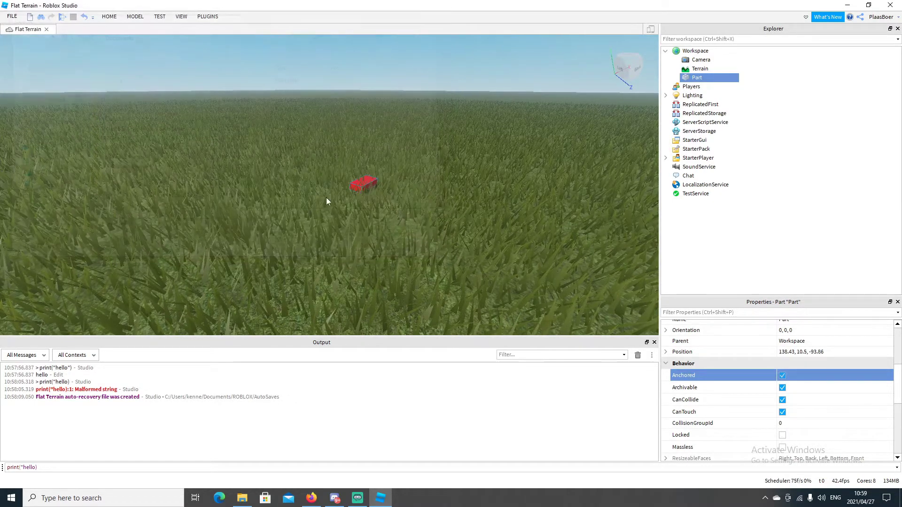
pyautogui.click(12, 18)
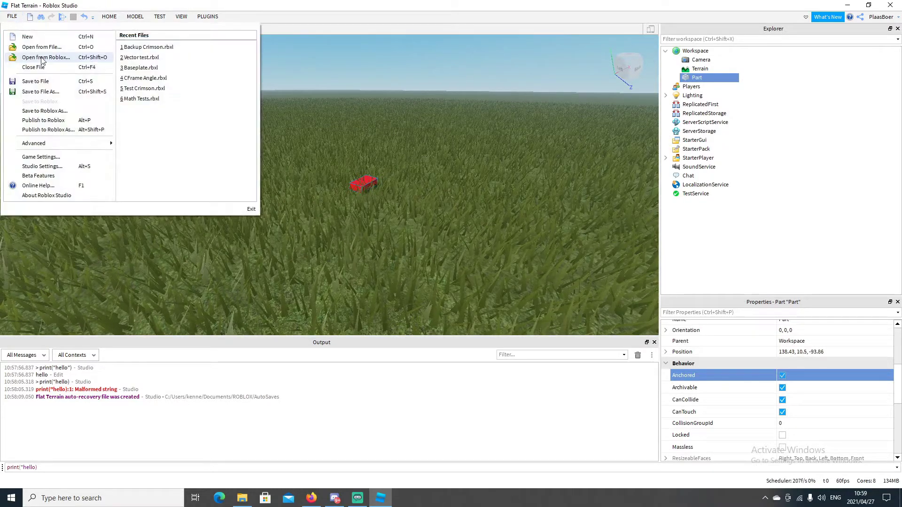
# Publish the place to Roblox named 'Test 2' and close the confirmation
pyautogui.click(43, 121)
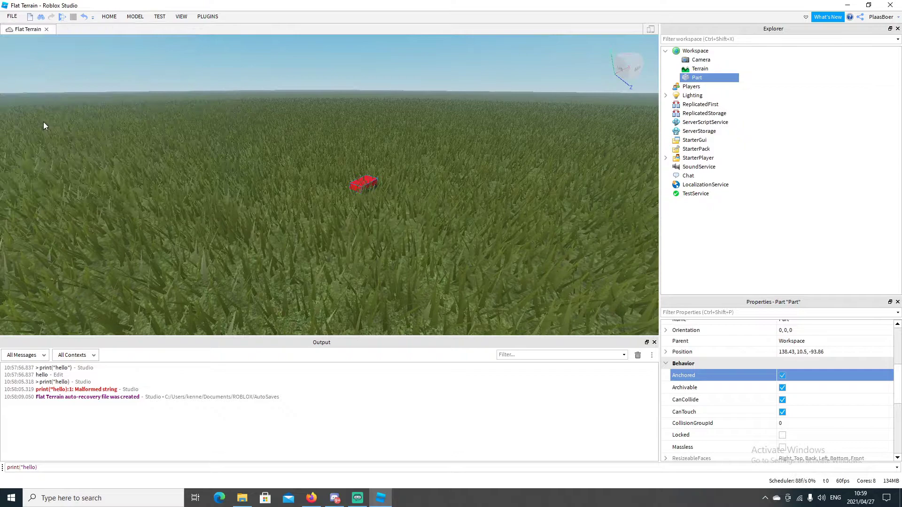
pyautogui.moveTo(496, 136); pyautogui.dragTo(407, 152)
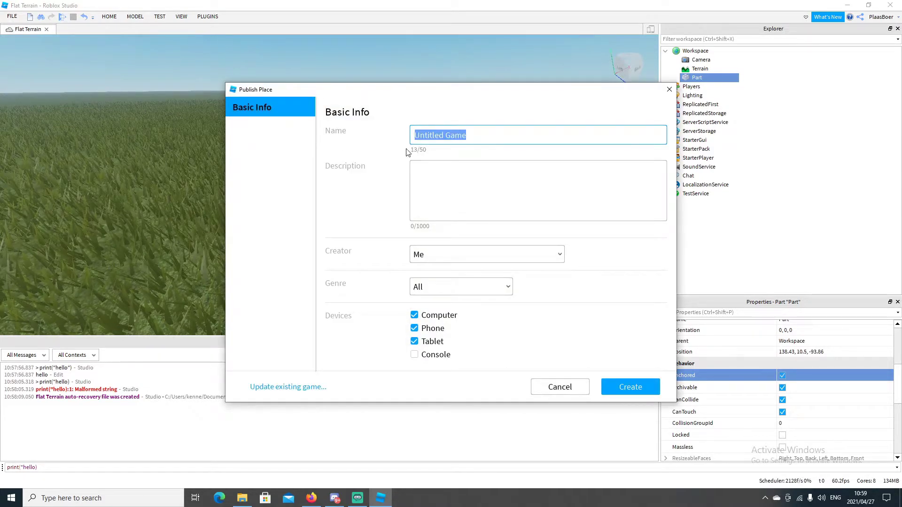
pyautogui.write('Tut')
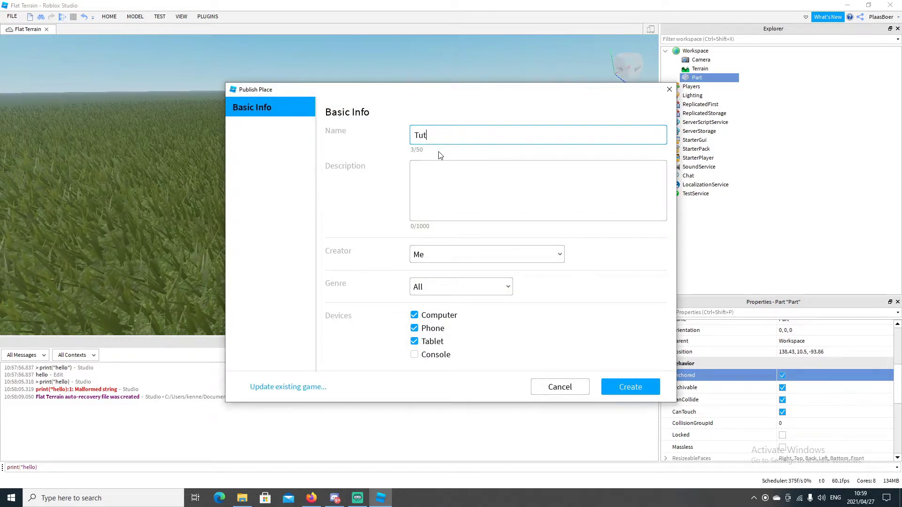
pyautogui.write('o')
pyautogui.press('BackSpace')
pyautogui.press('BackSpace')
pyautogui.press('BackSpace')
pyautogui.press('BackSpace')
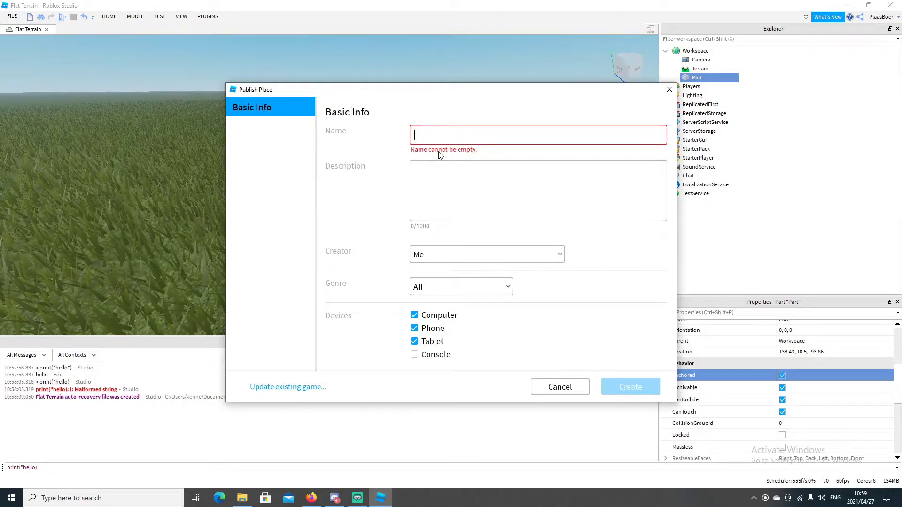
pyautogui.write('Test 2')
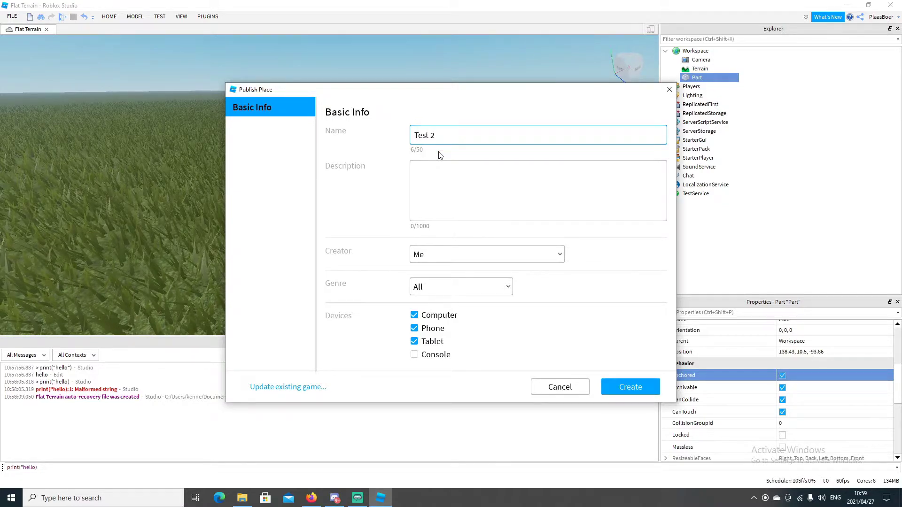
pyautogui.click(616, 385)
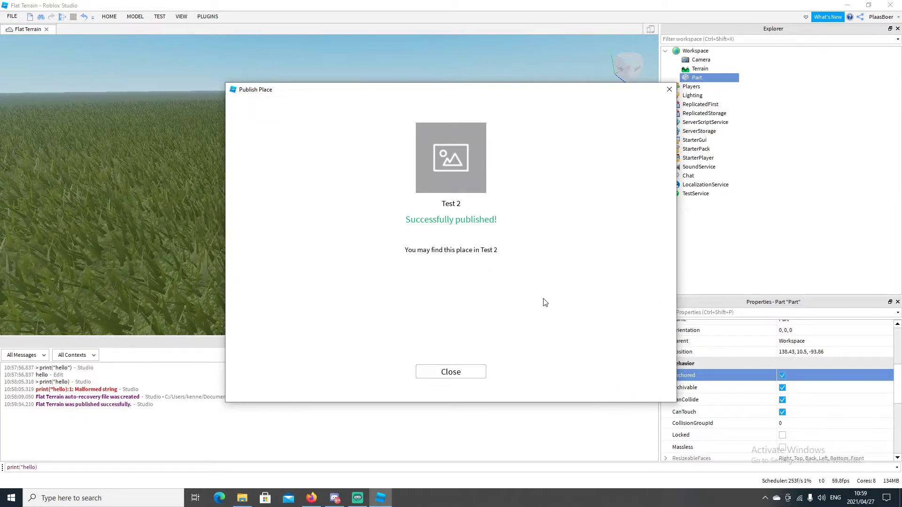
pyautogui.click(447, 372)
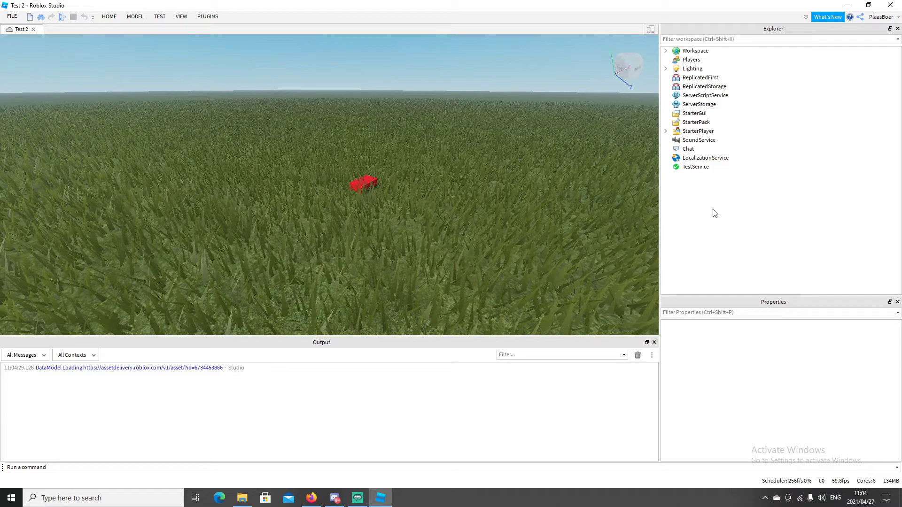
# Close Roblox Studio to return to the website's Games list showing Test 2
pyautogui.click(891, 6)
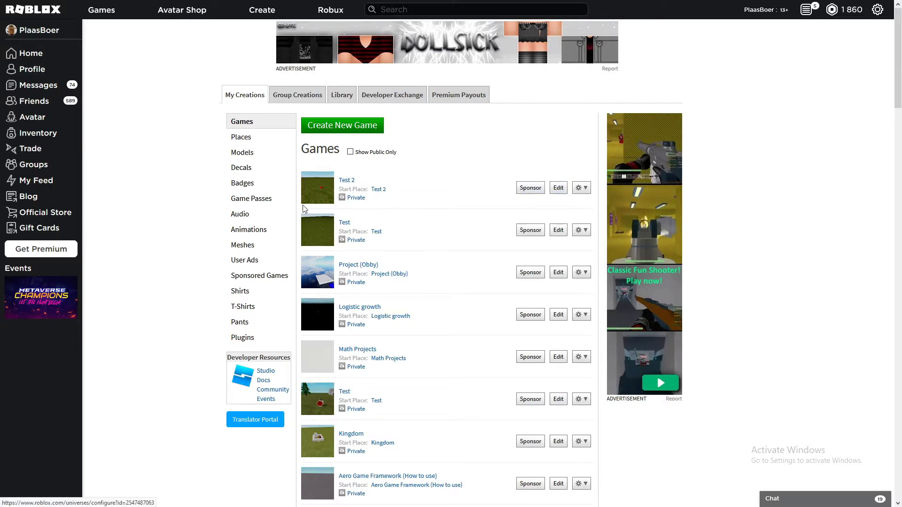
# Relaunch Roblox Studio from Windows search's Recent list and dismiss the Auto-Recovery prompt
pyautogui.press('super')
pyautogui.click(72, 497)
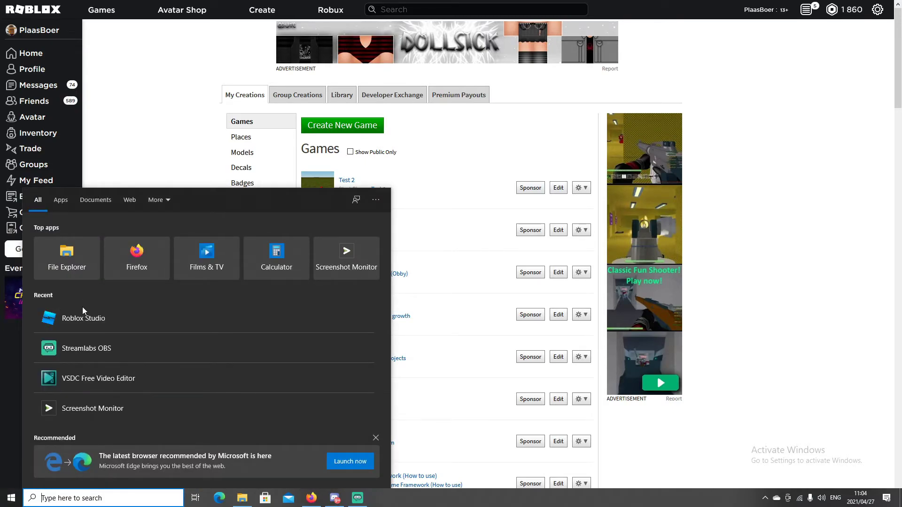
pyautogui.click(78, 321)
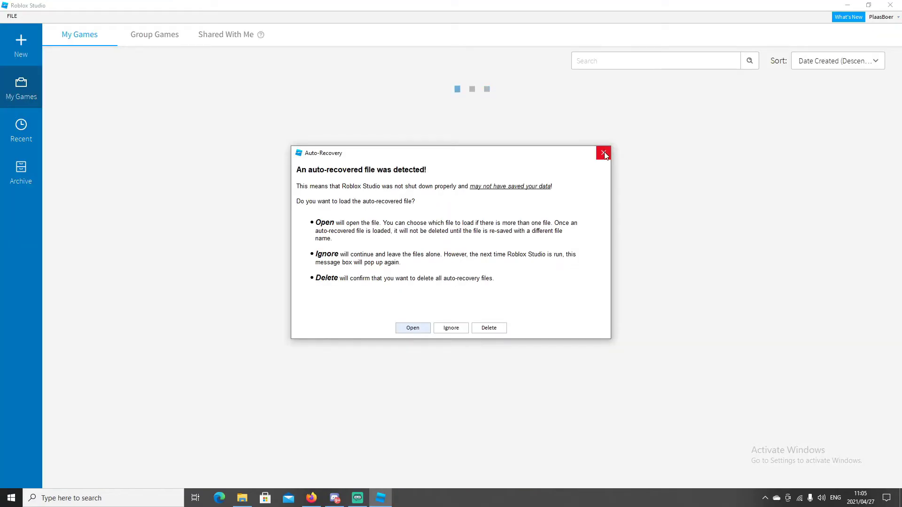
pyautogui.click(604, 153)
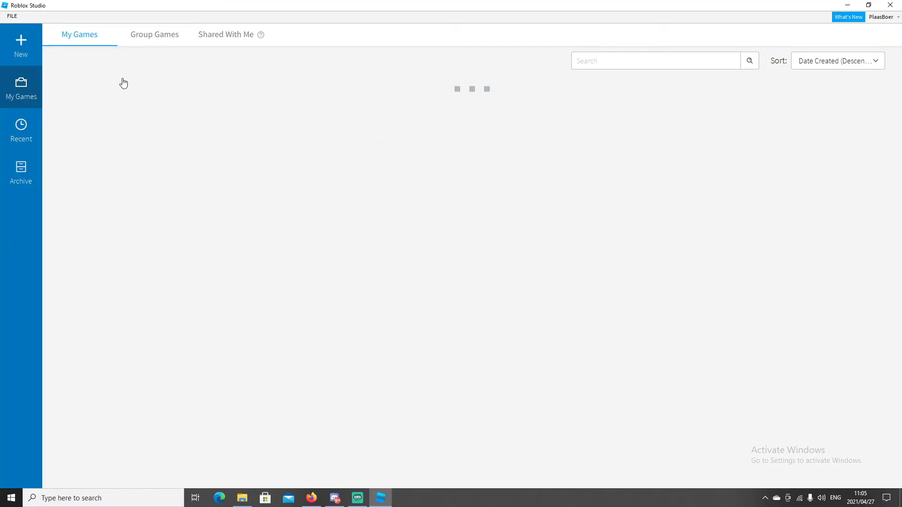